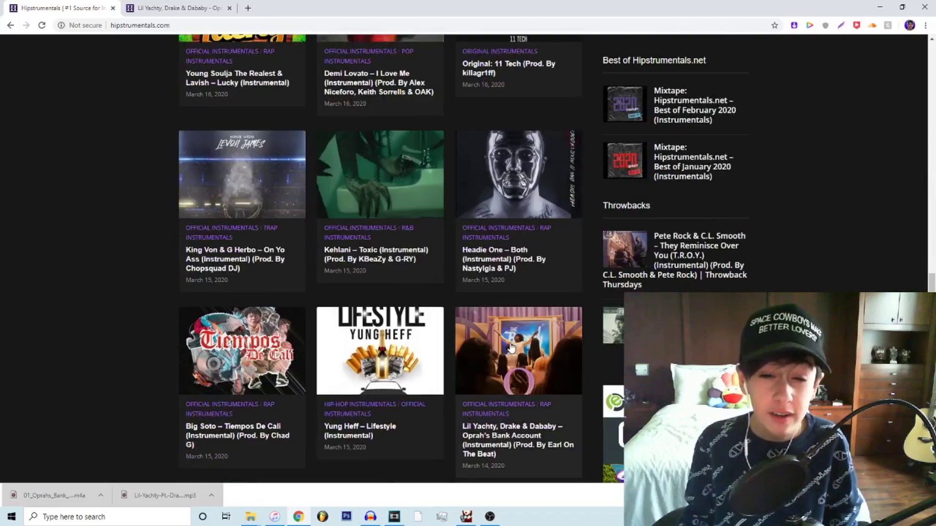
Import the downloaded Oprah's Bank Account instrumental MP3 into Audacity as a stereo track.
scroll(510, 349, "down", 4)
left_click(508, 244)
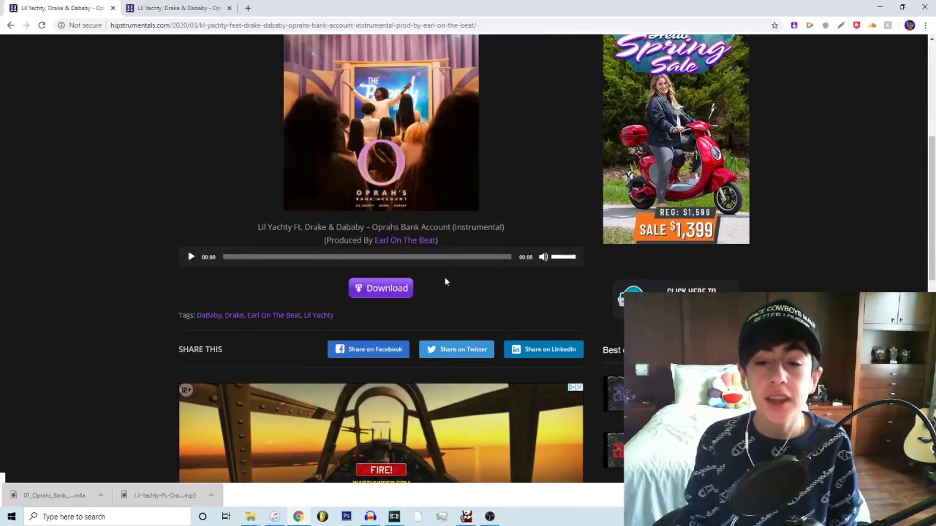
scroll(453, 263, "up", 4)
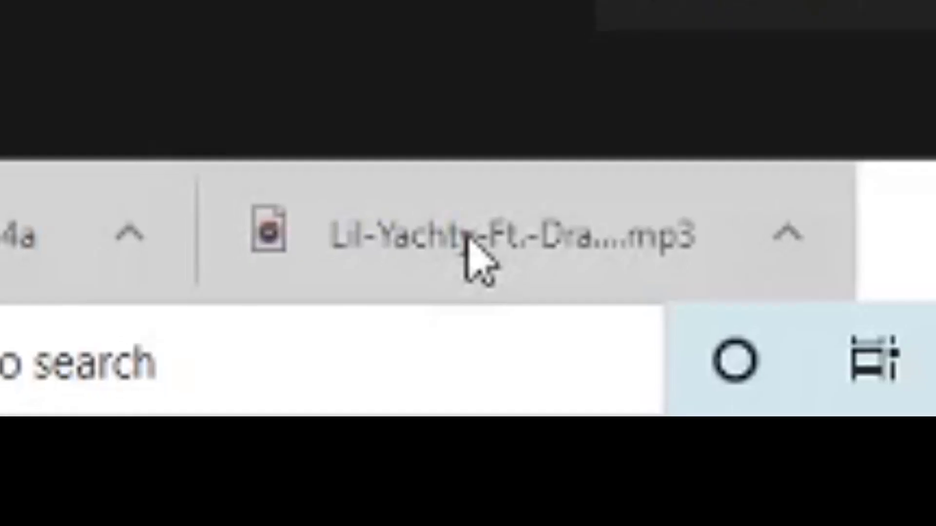
left_click_drag(157, 498, 367, 524)
left_click_drag(465, 253, 351, 444)
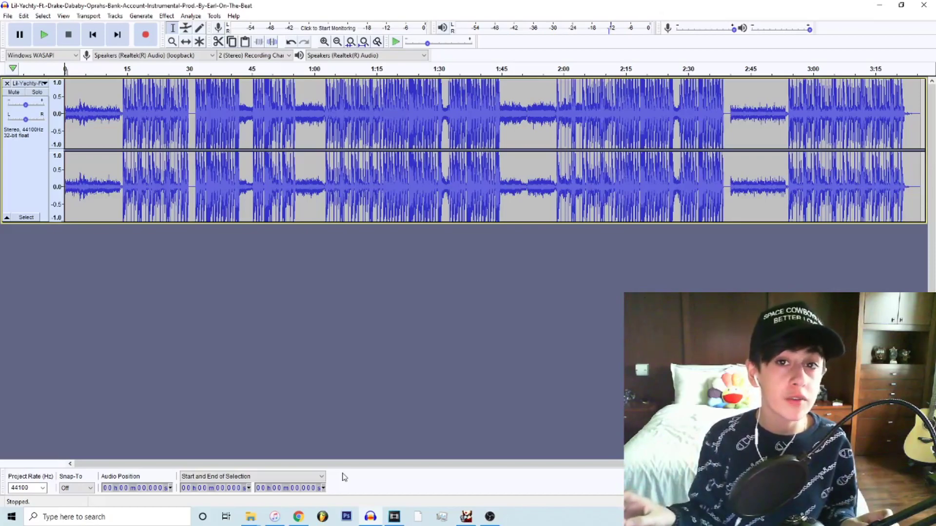
Add the downloaded 01_Oprahs m4a original song as a second track below the instrumental.
left_click_drag(244, 465, 320, 250)
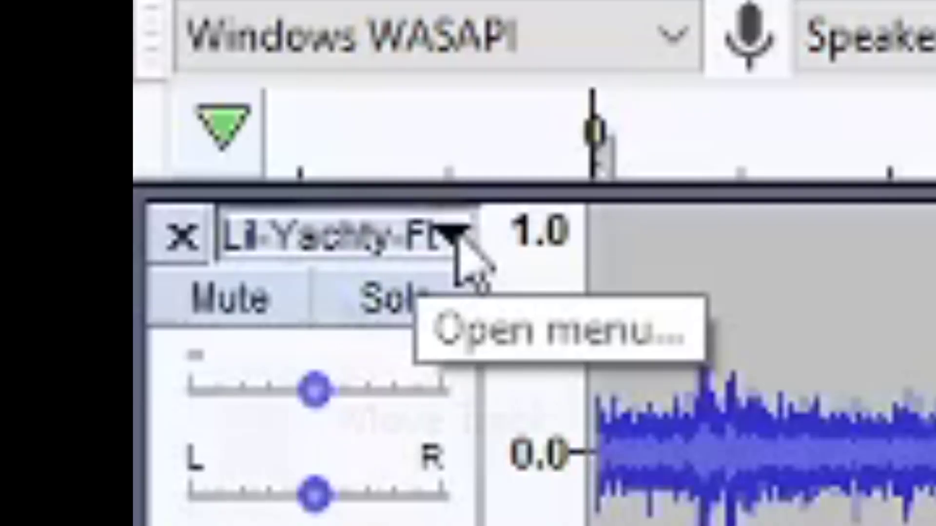
Split the instrumental and original tracks to mono and remove one duplicate channel from each.
left_click(389, 38)
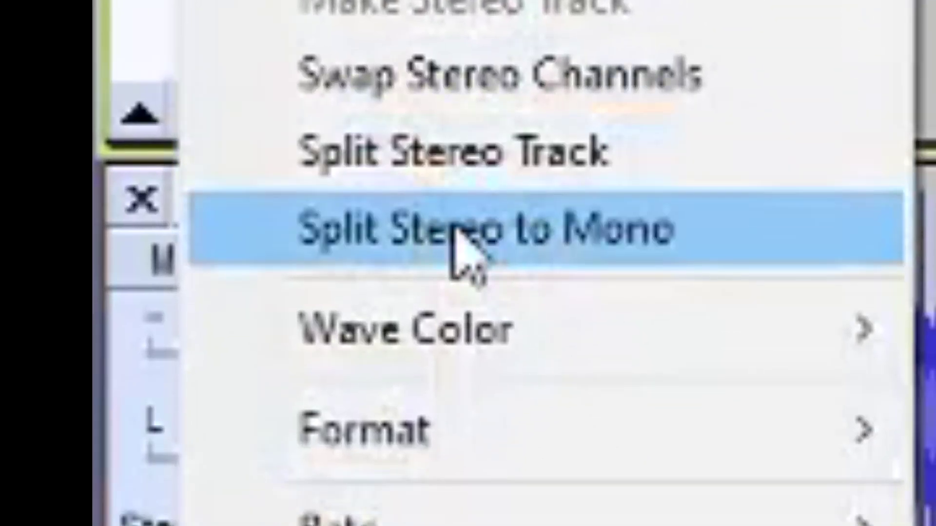
left_click(454, 231)
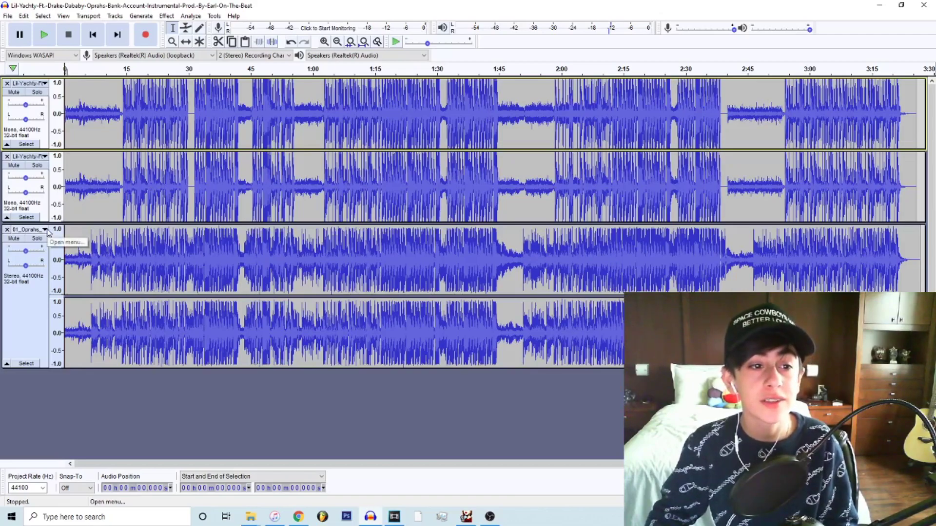
left_click(47, 233)
left_click(53, 379)
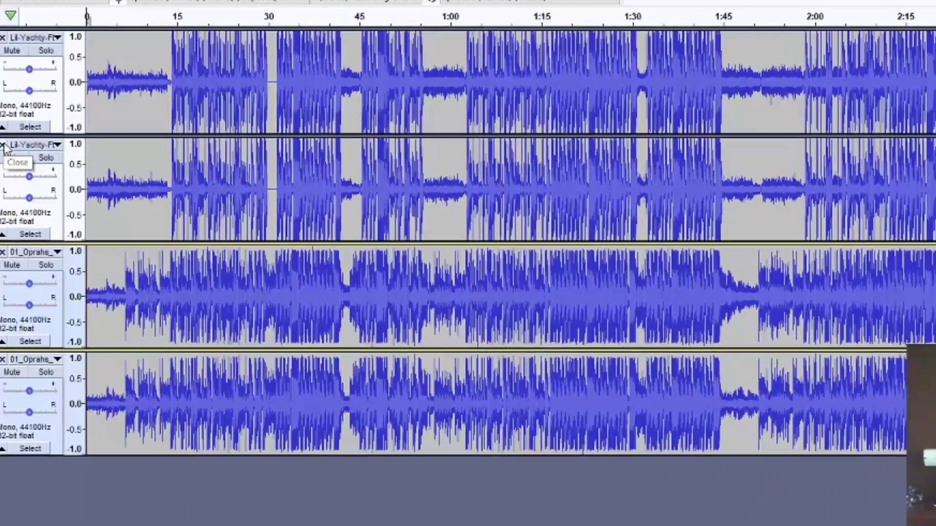
left_click(6, 157)
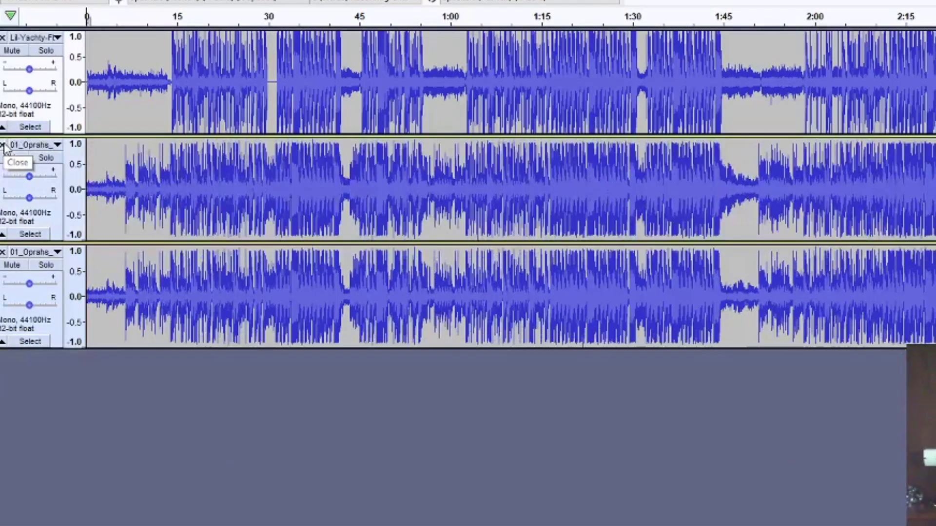
left_click(3, 252)
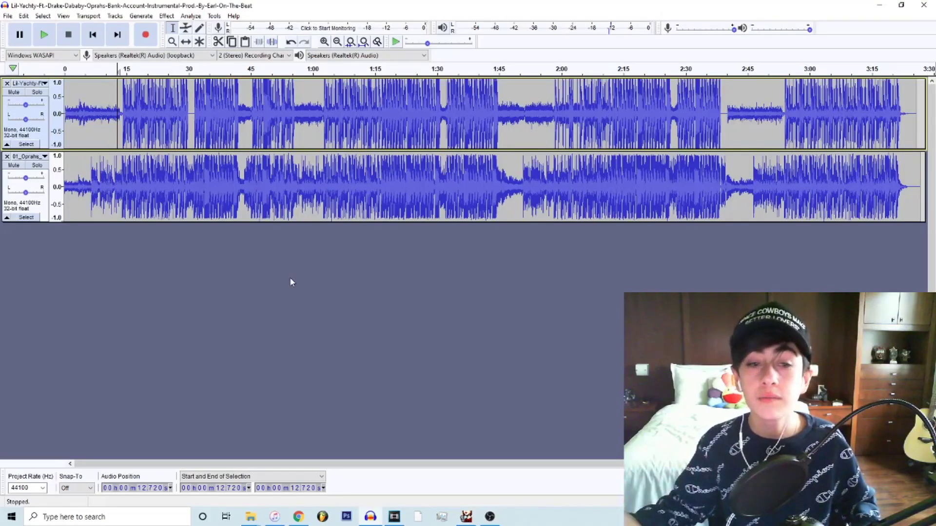
Time-shift the original track right so its beat onset matches the instrumental's at about 14.2 s.
key("ctrl+1")
key("ctrl+1")
key("ctrl+1")
key("ctrl+1")
key("ctrl+1")
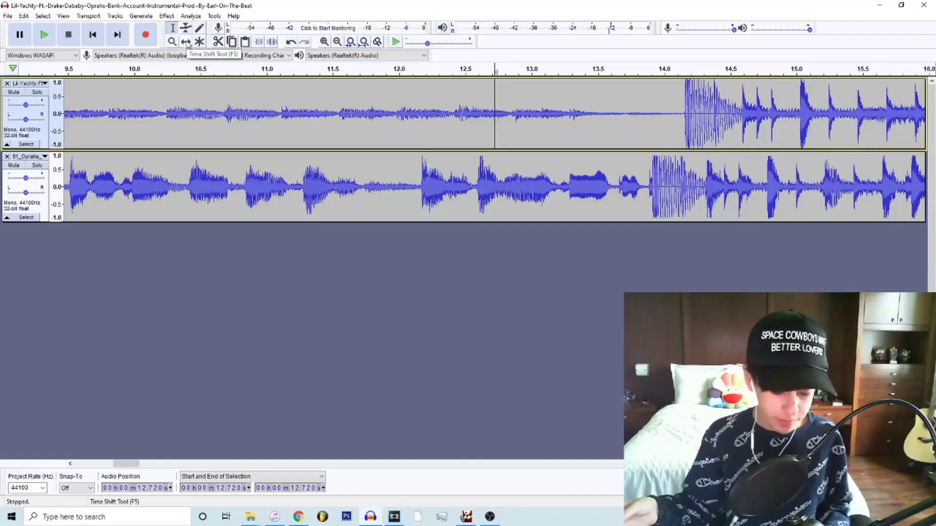
left_click(186, 42)
left_click_drag(638, 180, 671, 179)
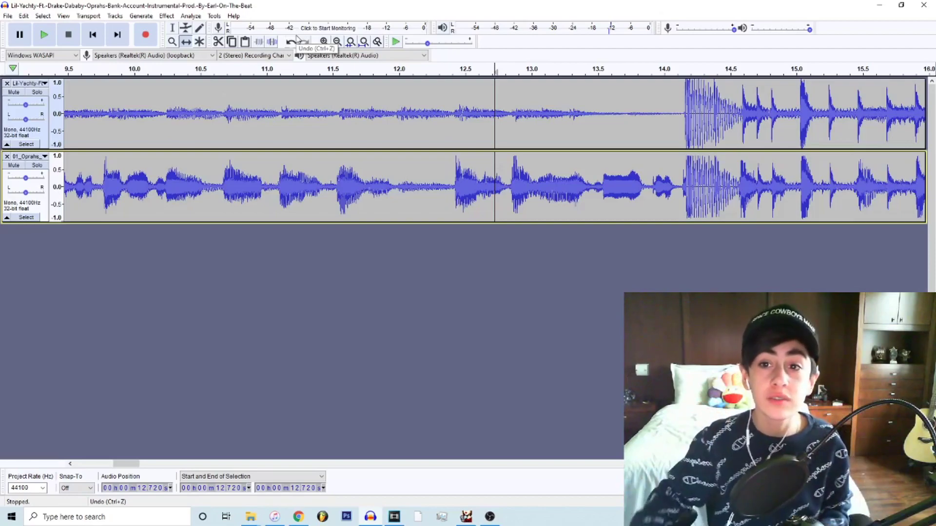
Zoom to sample level around the beat onset near 14.377 s.
left_click(324, 42)
left_click(324, 42)
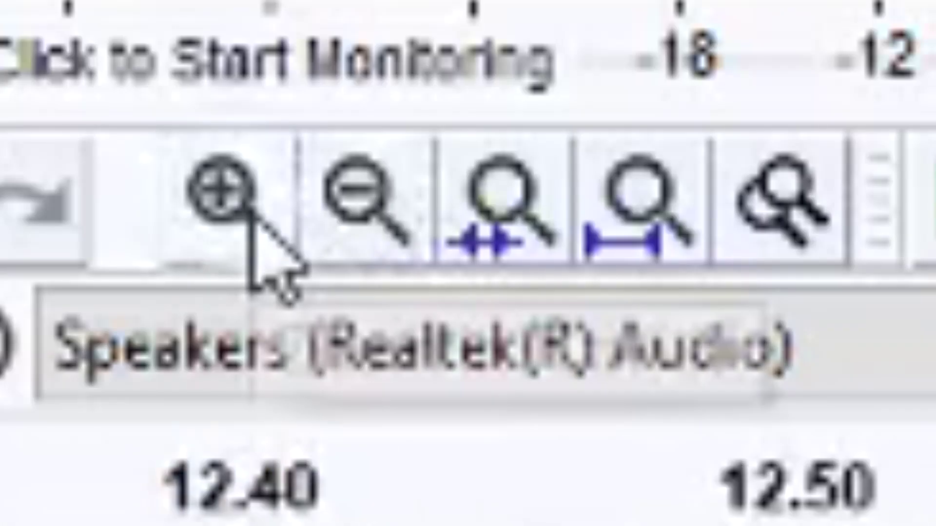
left_click(251, 215)
left_click(251, 214)
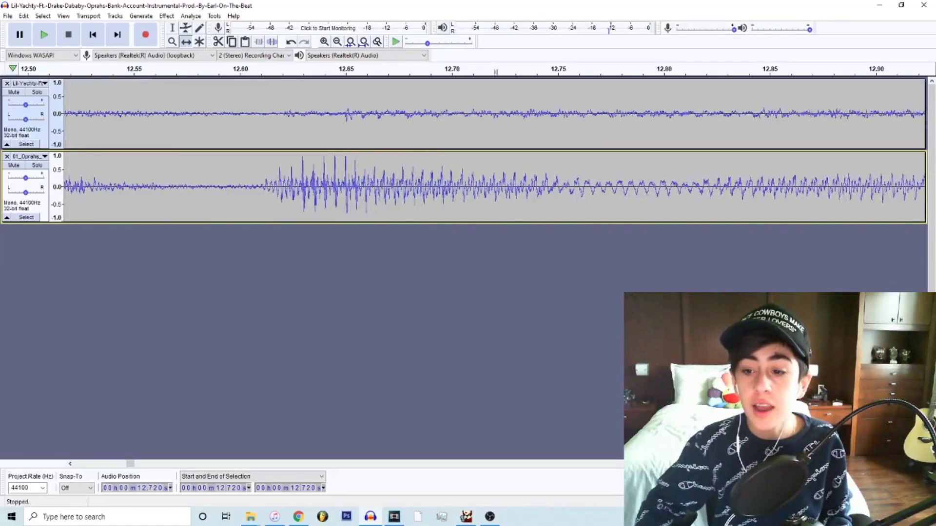
scroll(496, 72, "right", 5)
left_click(236, 73)
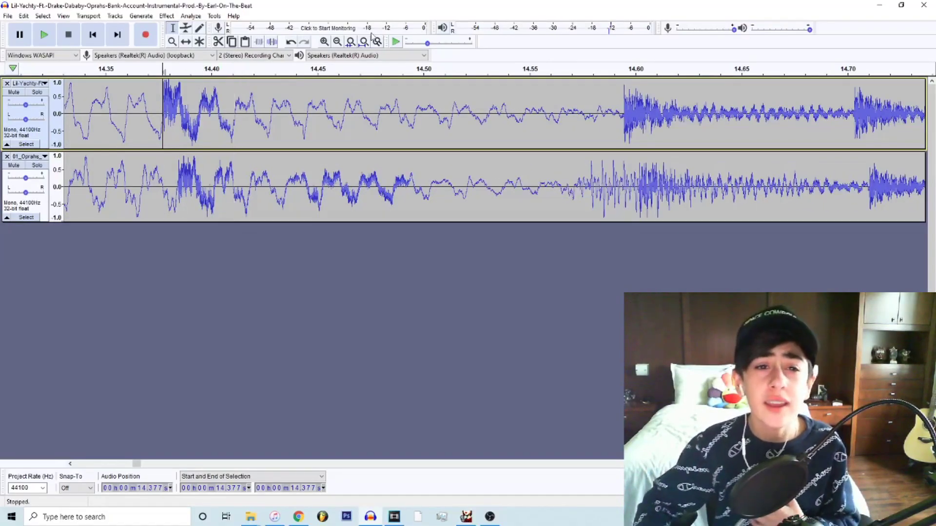
left_click(324, 42)
left_click(324, 42)
left_click(323, 42)
left_click(324, 42)
left_click(323, 42)
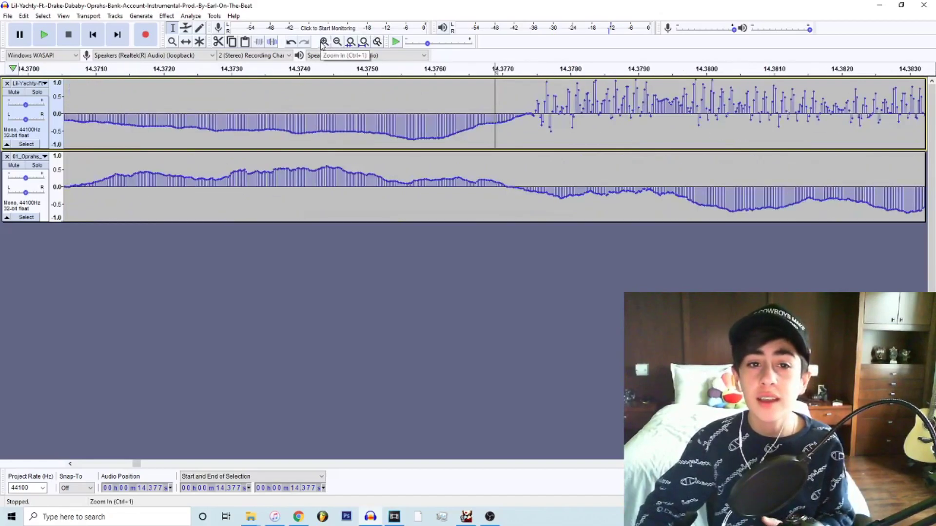
Time-shift the instrumental right until its transient matches the original near 14.3845 s.
key("F5")
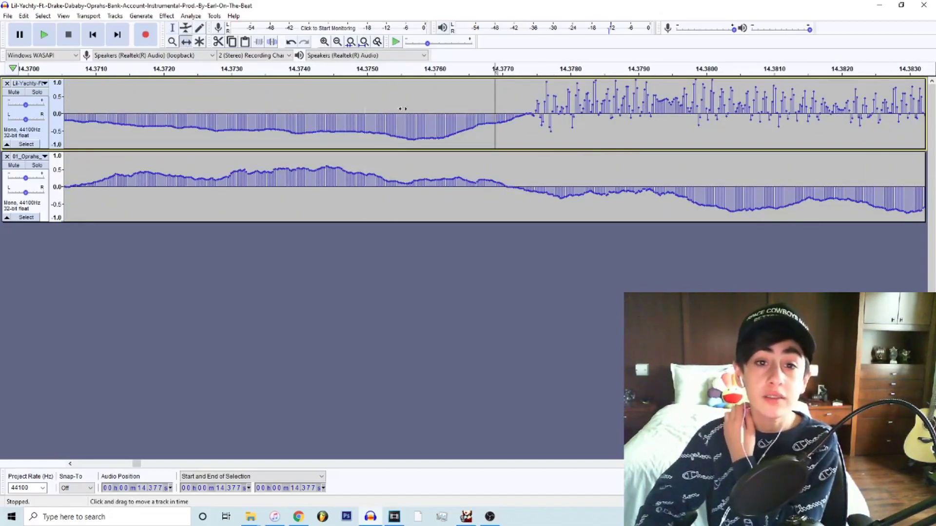
left_click_drag(455, 107, 905, 96)
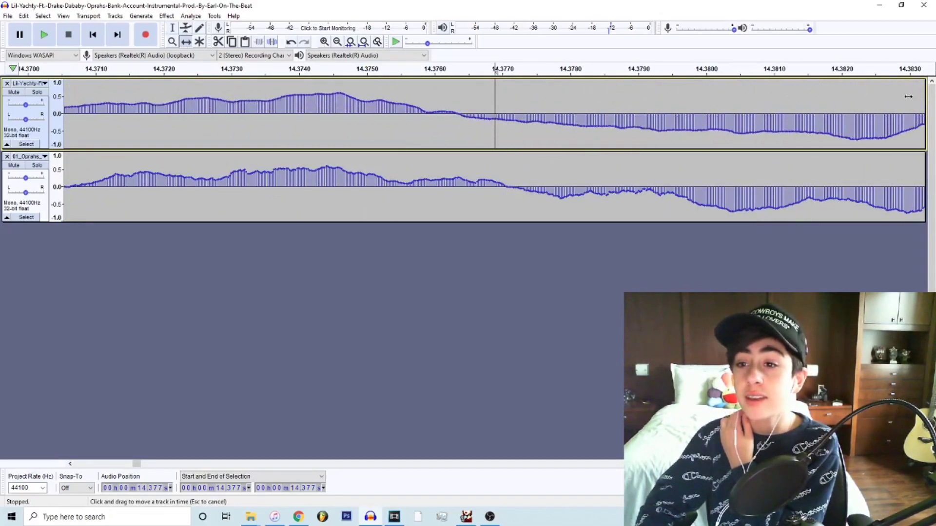
key("ctrl+z")
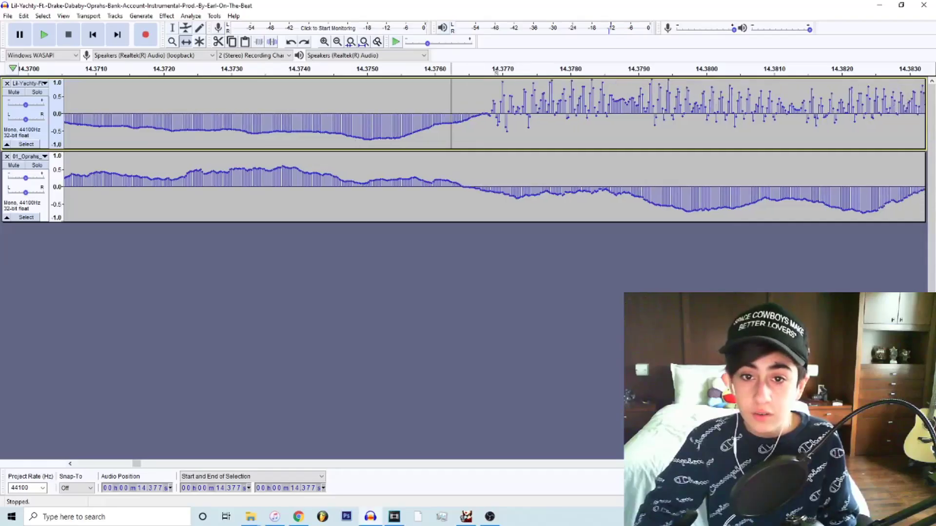
scroll(301, 85, "right", 5)
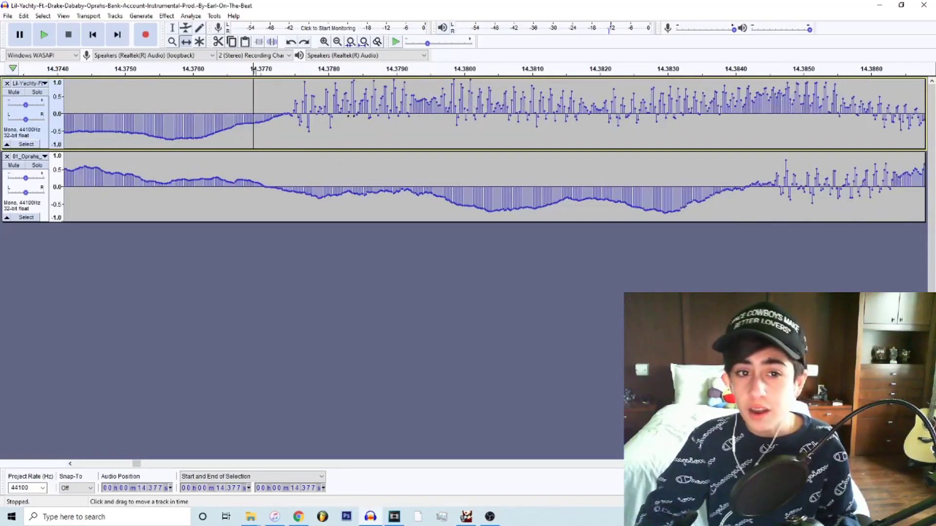
left_click_drag(351, 115, 772, 127)
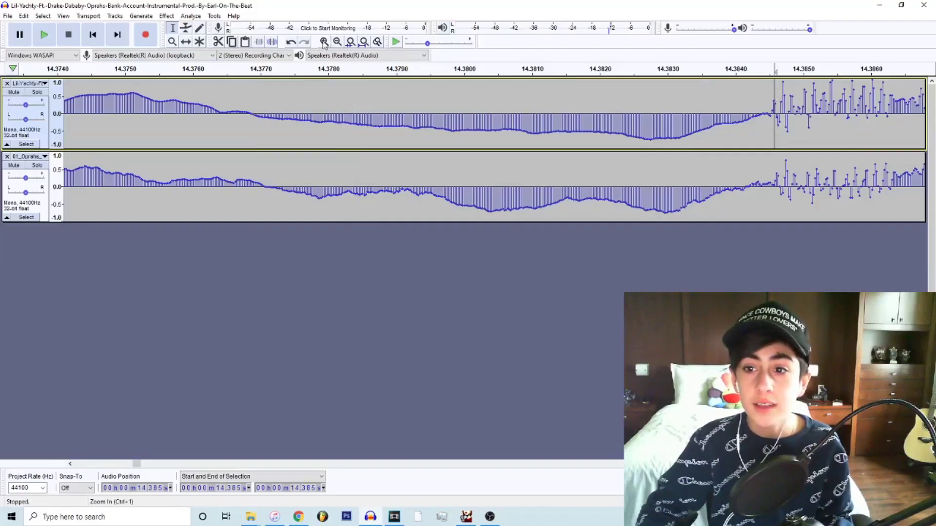
left_click(323, 42)
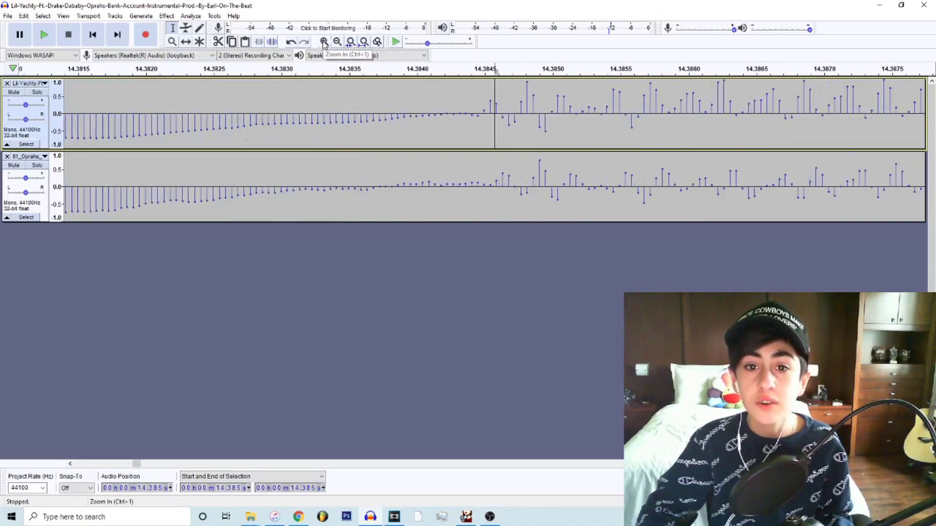
Check the sample alignment, then zoom out to show the whole song.
left_click(324, 41)
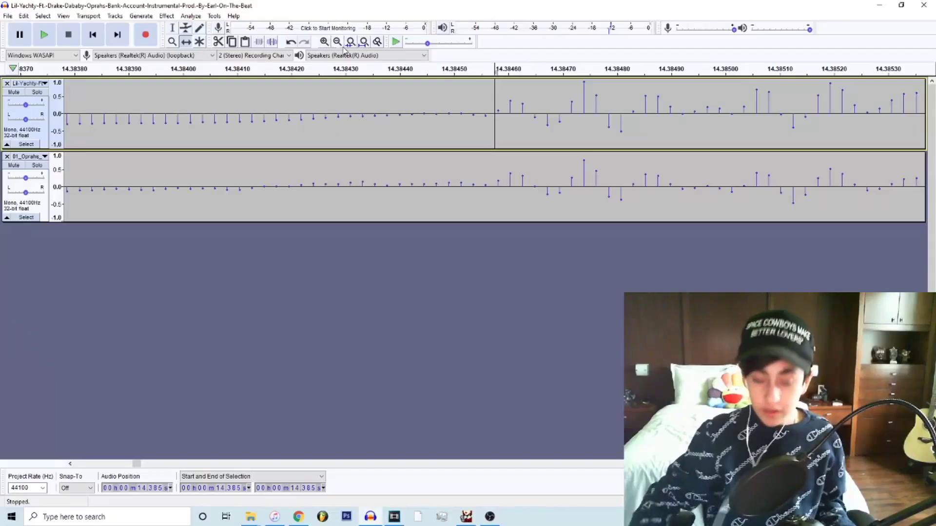
left_click(337, 42)
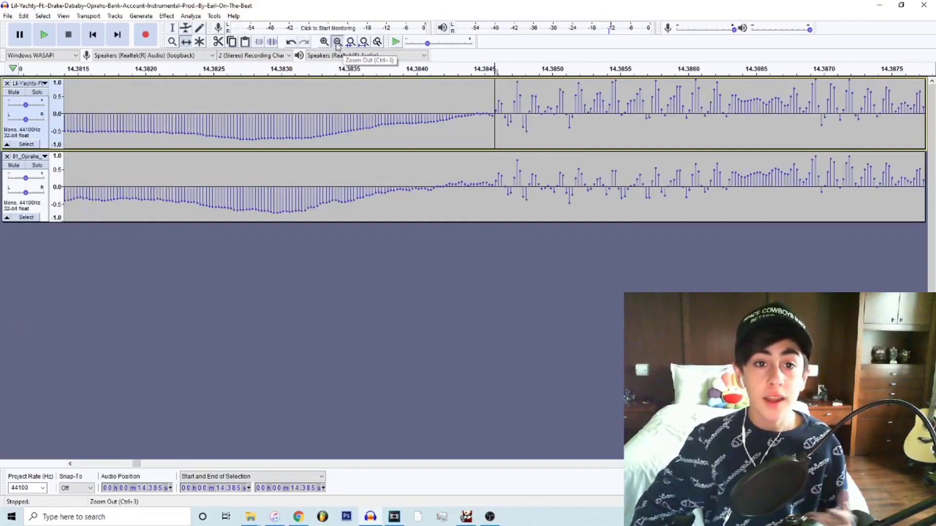
left_click(337, 42)
left_click(337, 42)
left_click(336, 42)
left_click(337, 42)
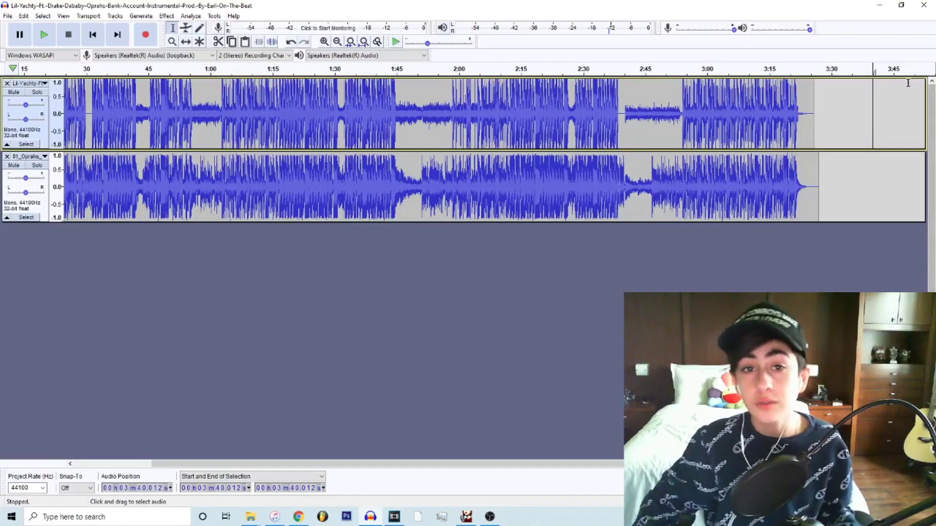
Delete the trailing portion of both tracks after 3:22.7.
left_click(873, 90)
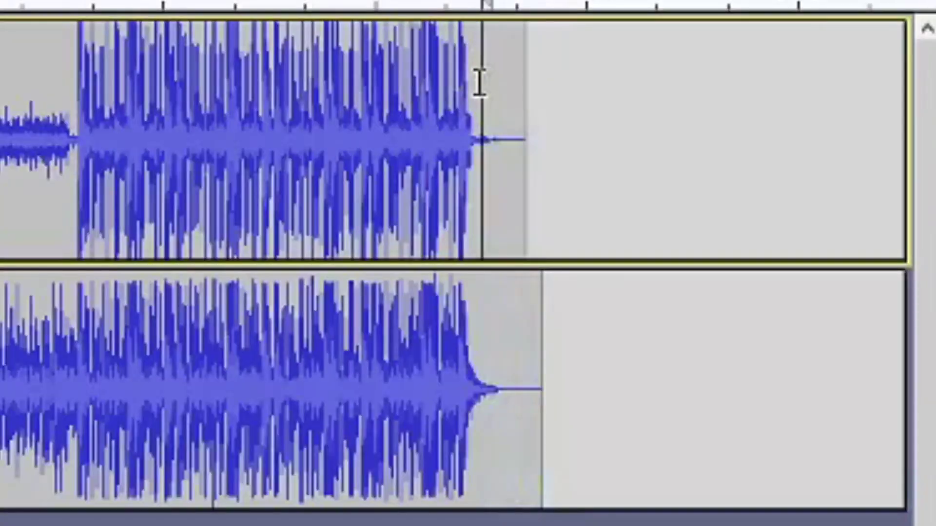
left_click_drag(802, 105, 825, 176)
left_click_drag(559, 355, 852, 348)
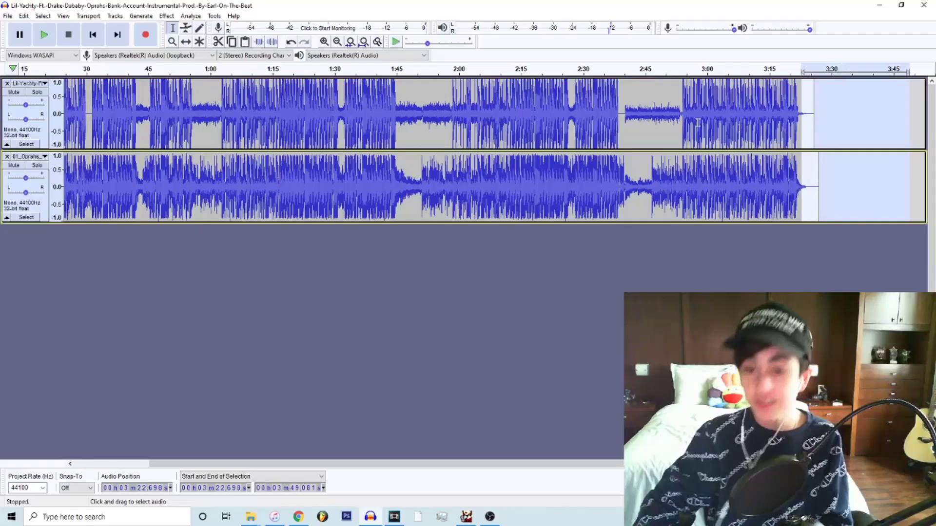
key("Delete")
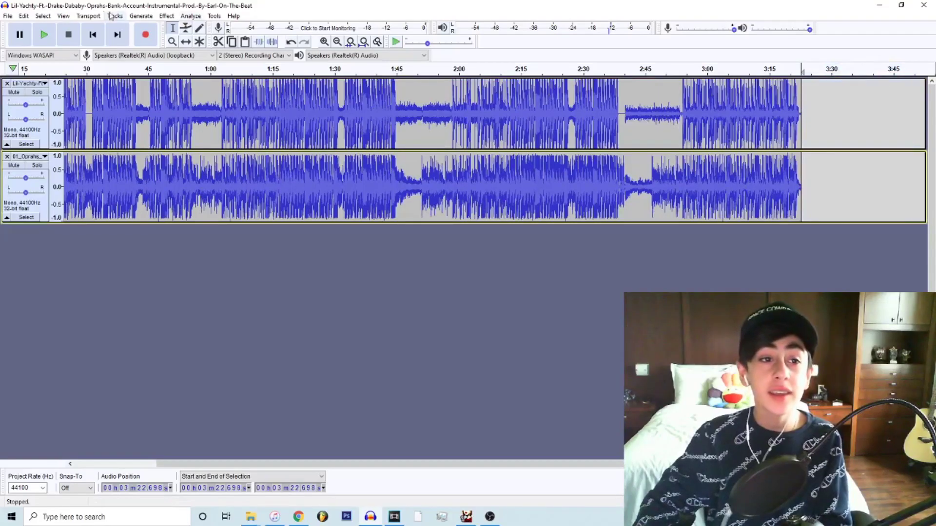
Delete the silent lead-in from the start of both tracks.
key("Home")
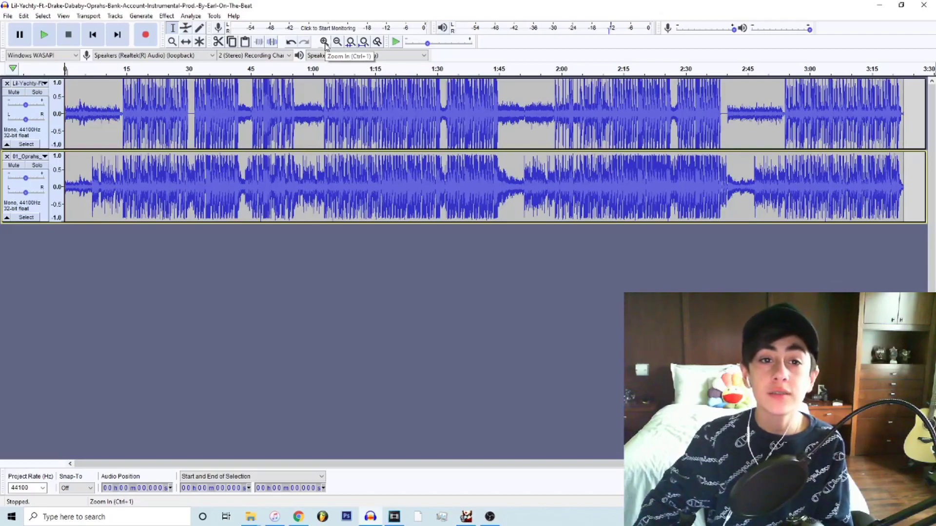
left_click(324, 42)
left_click(324, 42)
left_click(324, 42)
left_click(324, 42)
left_click(324, 42)
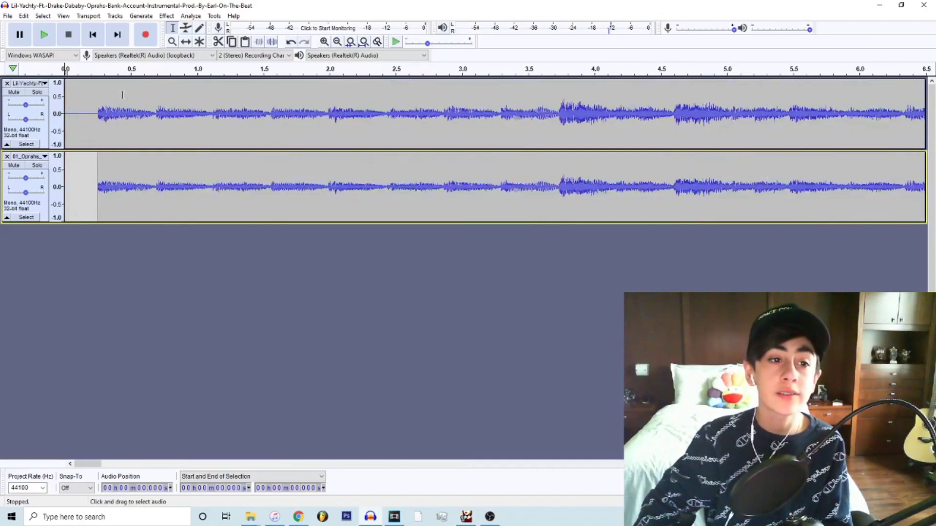
left_click(111, 178)
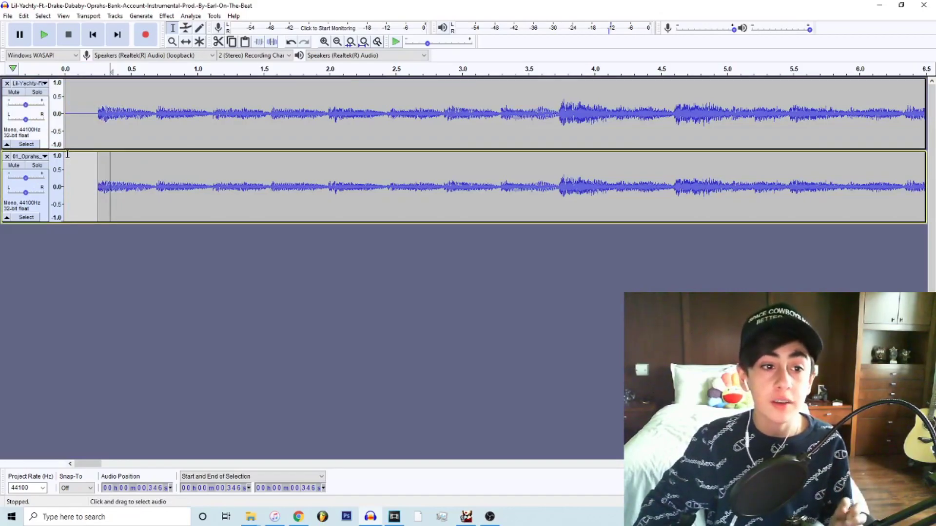
left_click_drag(98, 210, 66, 97)
key("Delete")
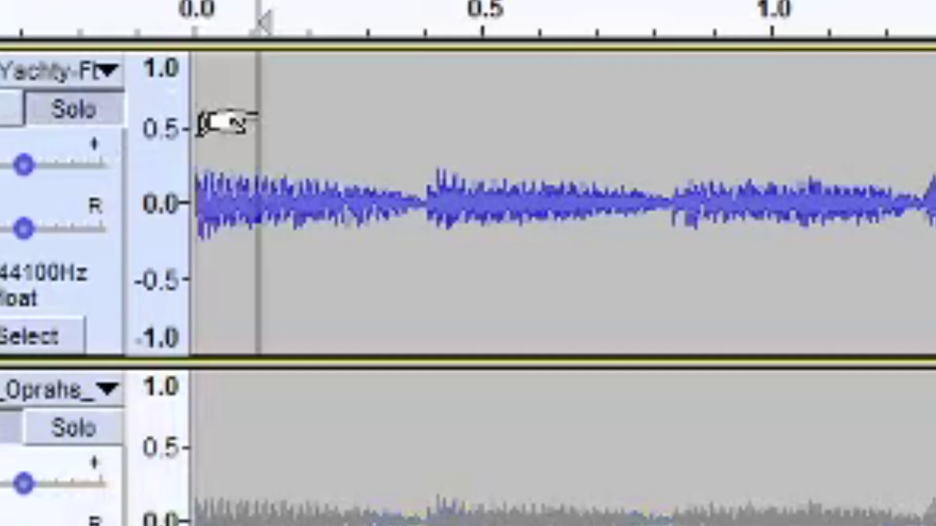
Export the soloed instrumental track as songi.wav, accepting the default metadata tags.
left_click(8, 16)
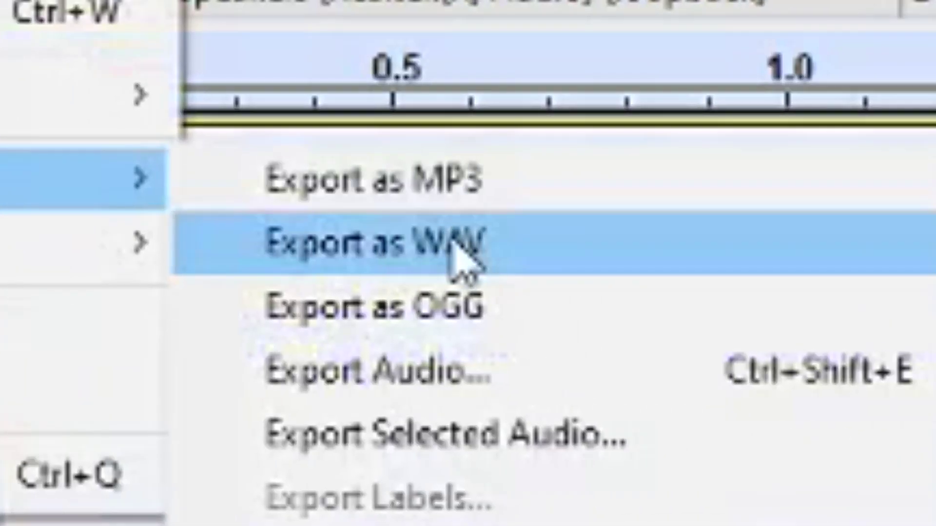
left_click(450, 242)
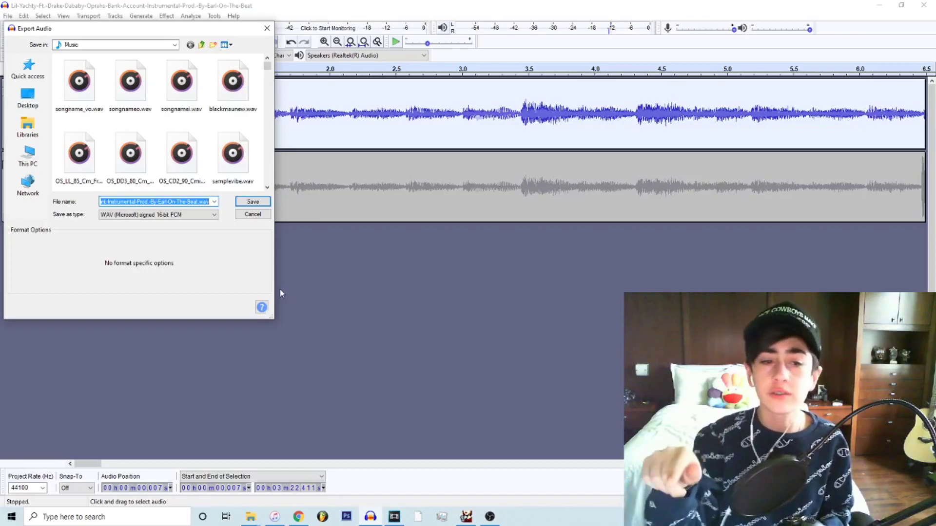
type("song")
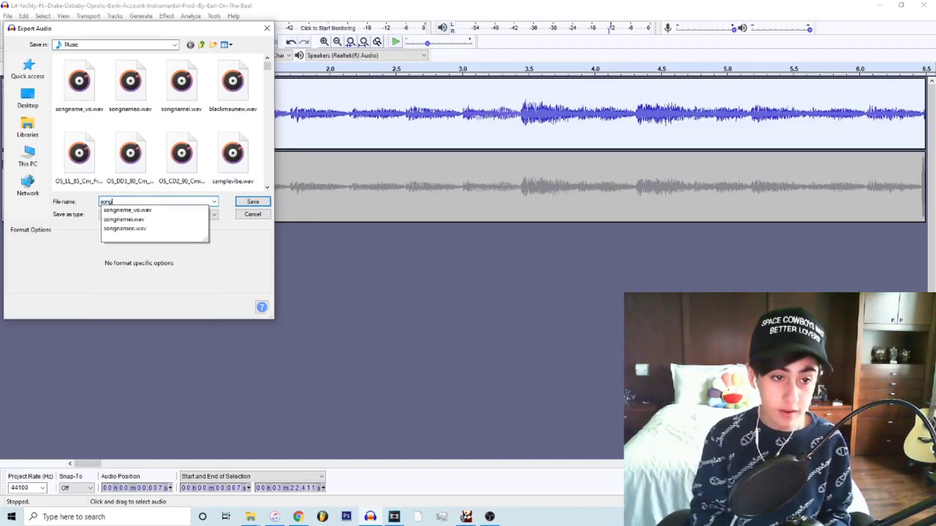
type("l")
key("Return")
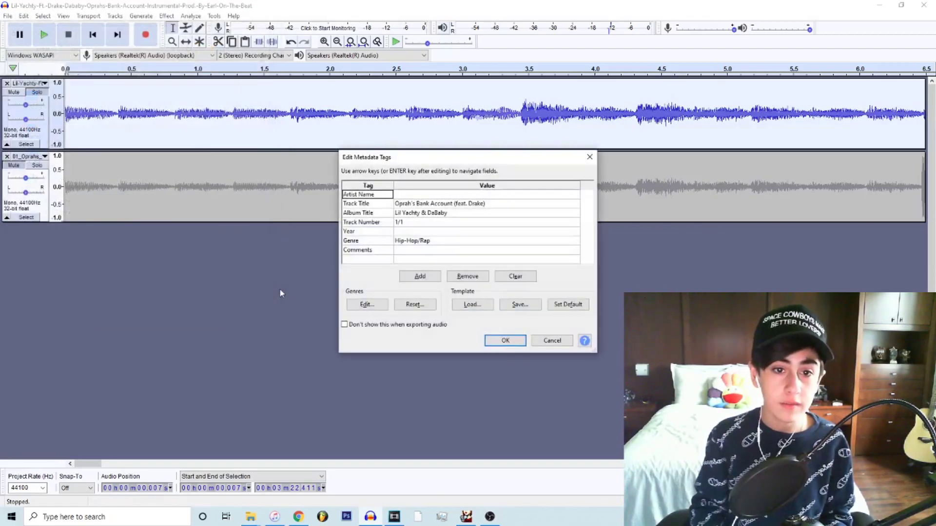
key("Return")
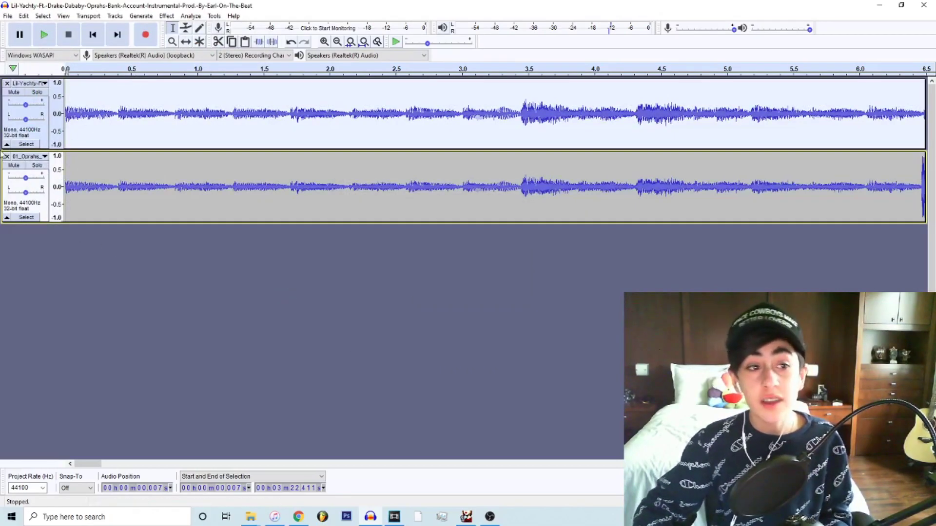
Solo and export the second track as songo.wav, then close Audacity without saving.
left_click(38, 166)
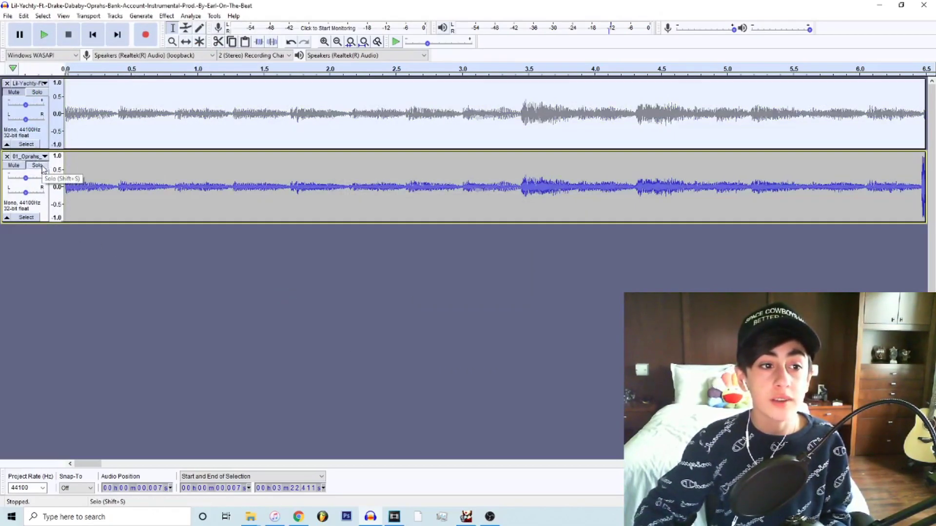
left_click(126, 185)
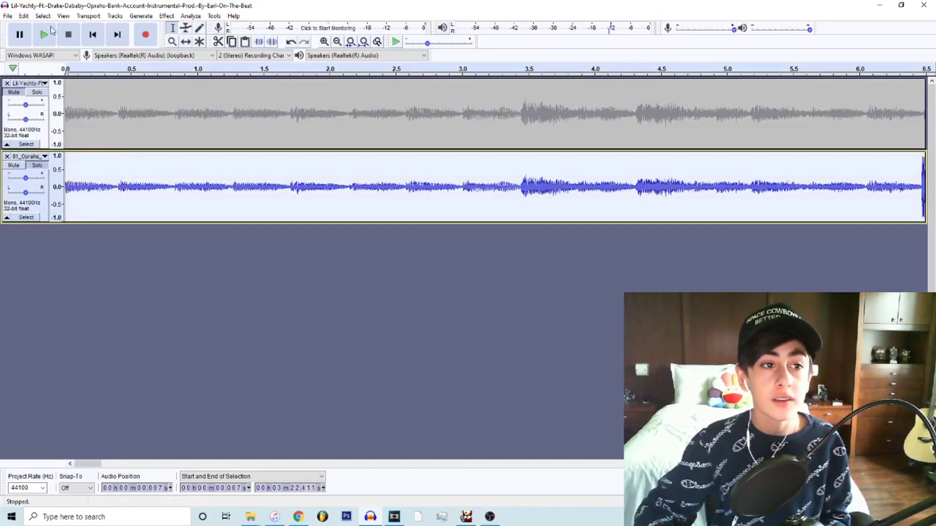
left_click(8, 16)
mouse_move(33, 87)
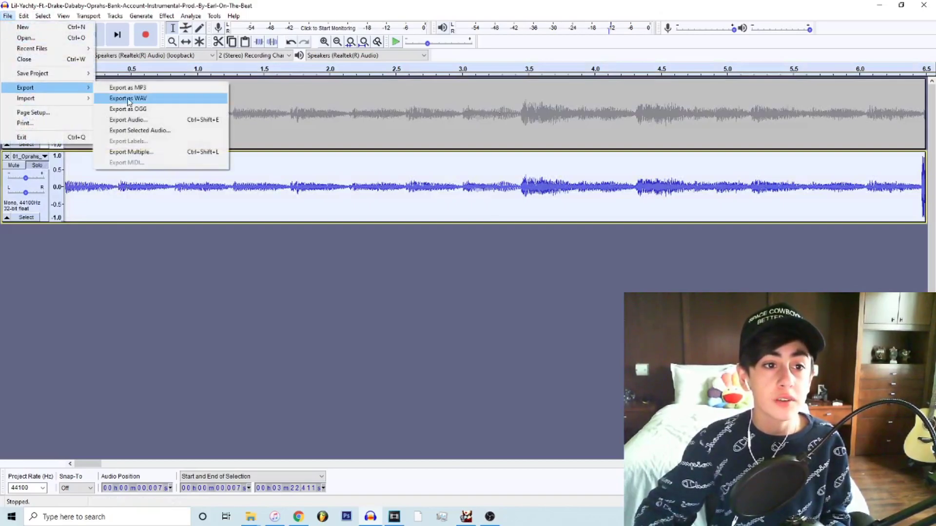
left_click(129, 97)
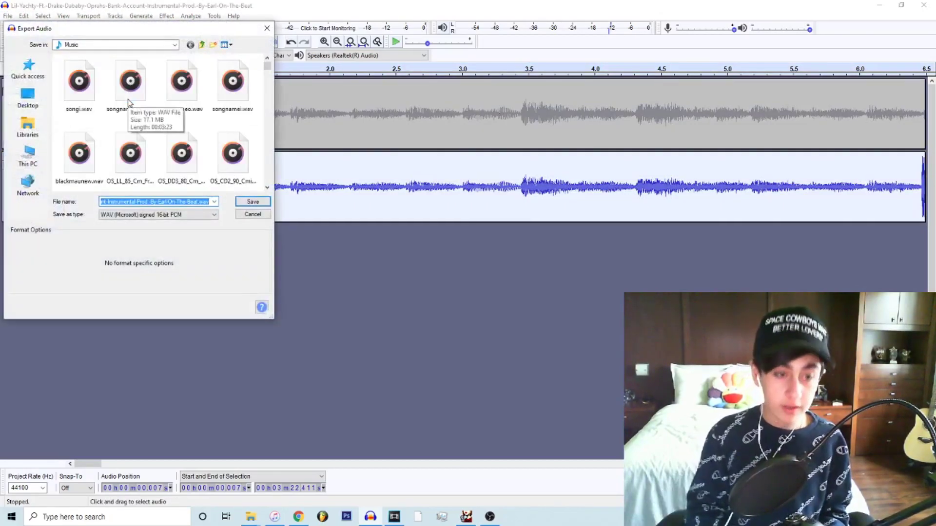
type("song")
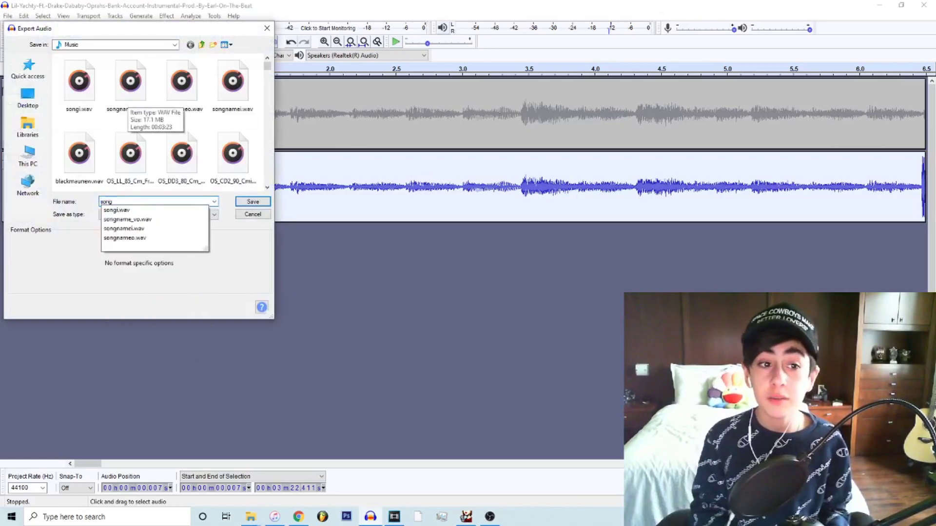
type("o")
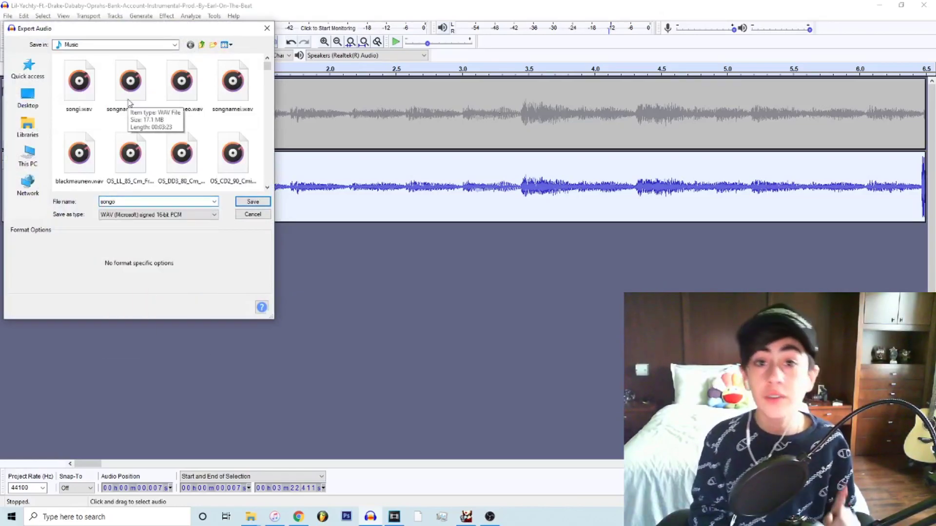
key("Return")
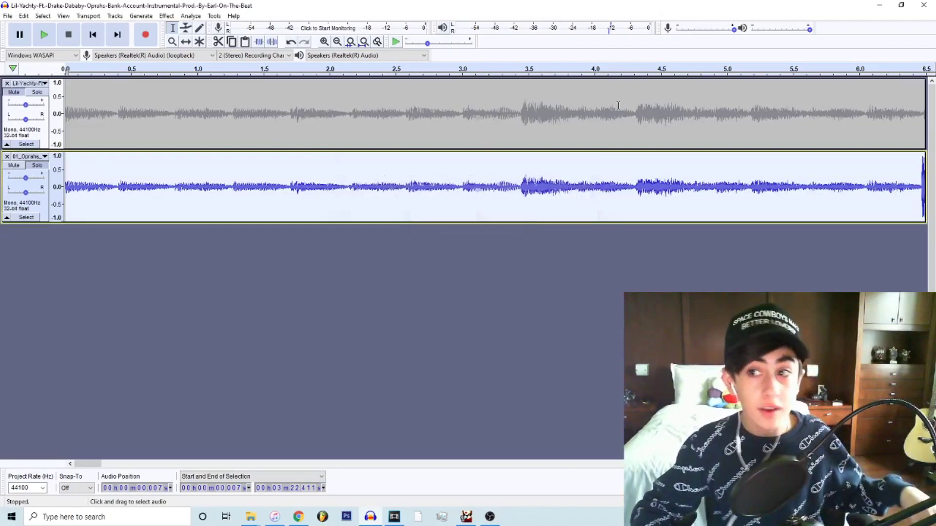
left_click(923, 5)
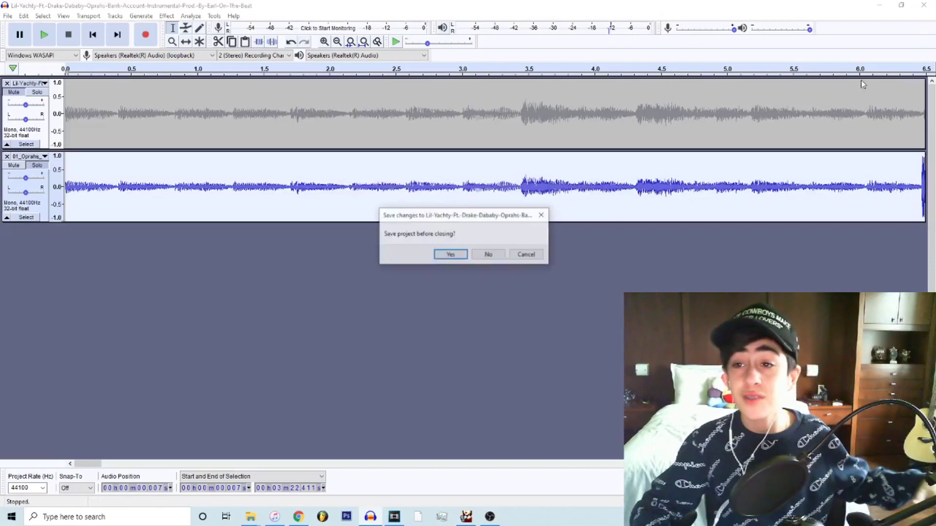
left_click(489, 255)
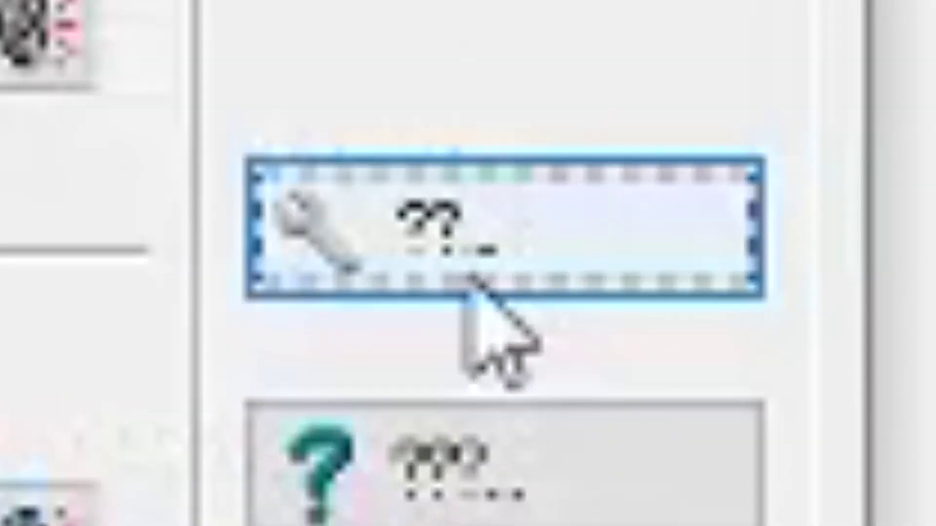
Lower the extraction setting to 3.5, load the input WAVs, and start creating songname_vo.wav, allowing overwrite.
left_click(469, 276)
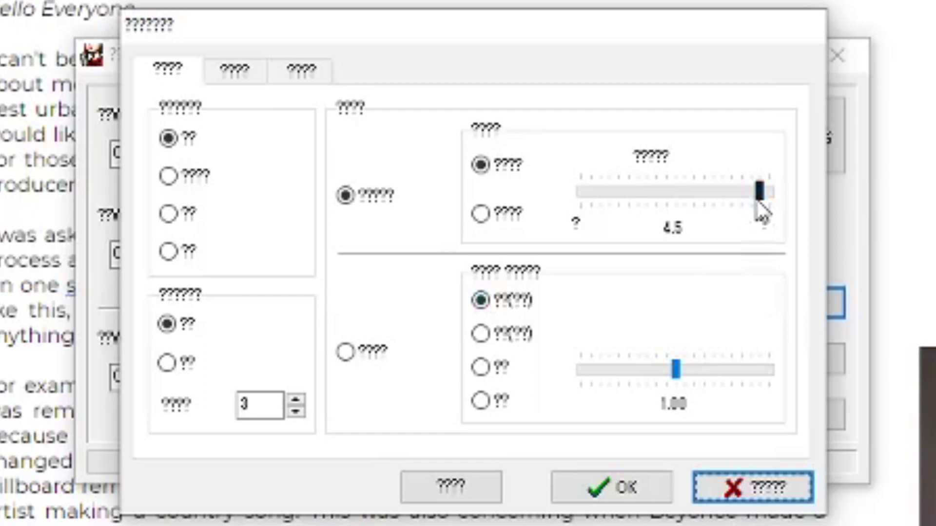
left_click_drag(760, 210, 731, 210)
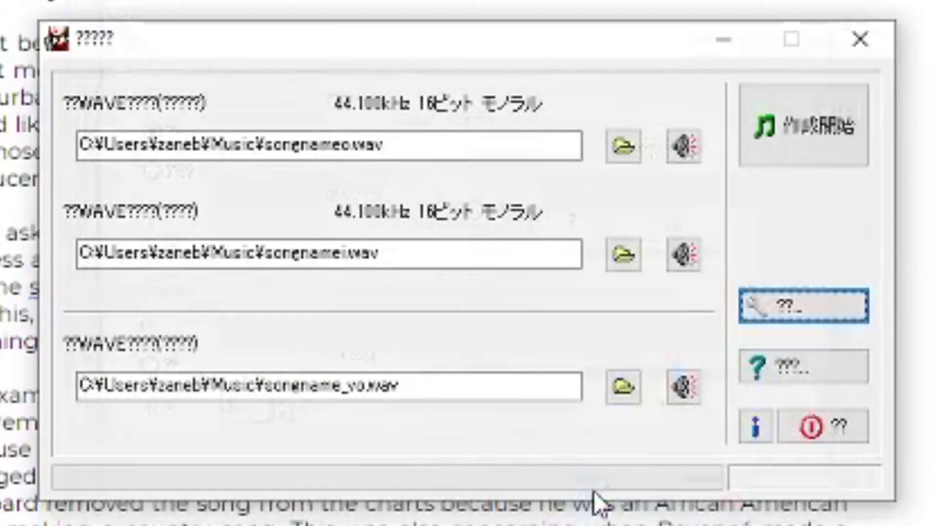
left_click(618, 142)
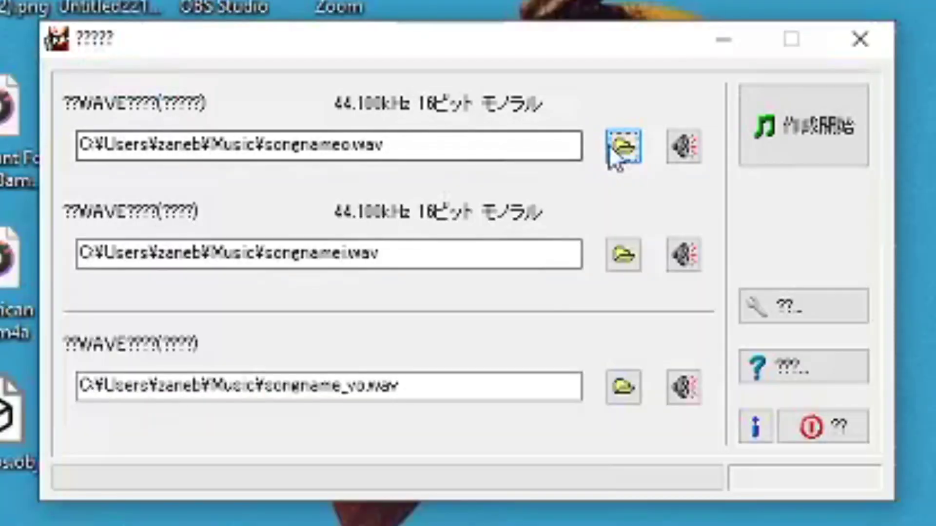
left_click(619, 147)
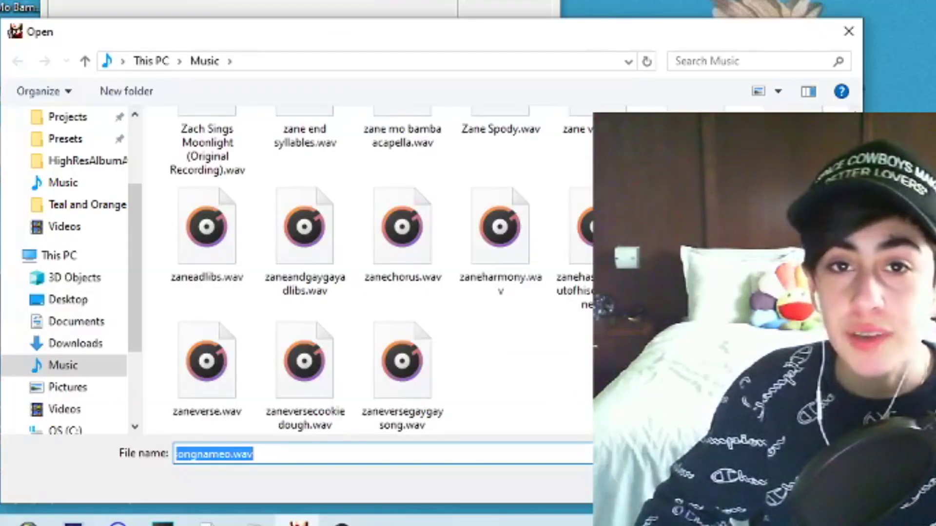
scroll(574, 329, "up", 10)
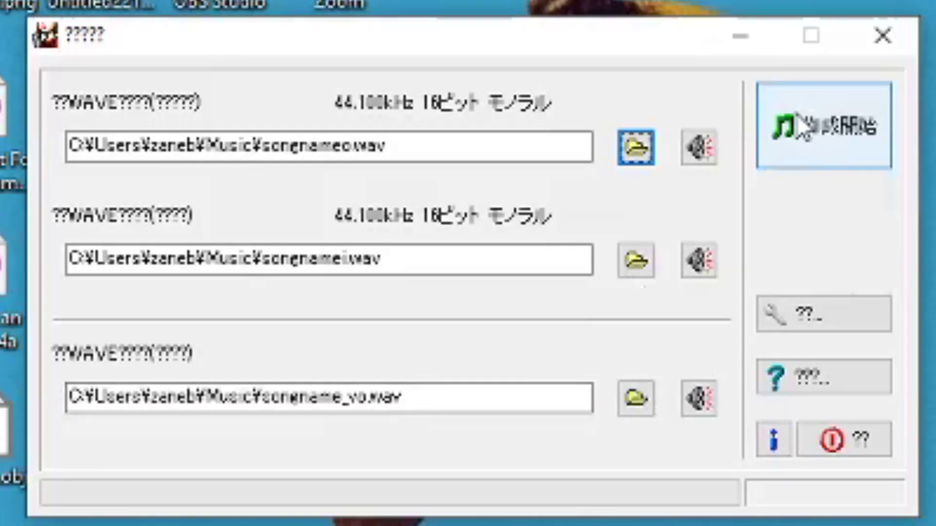
left_click(798, 117)
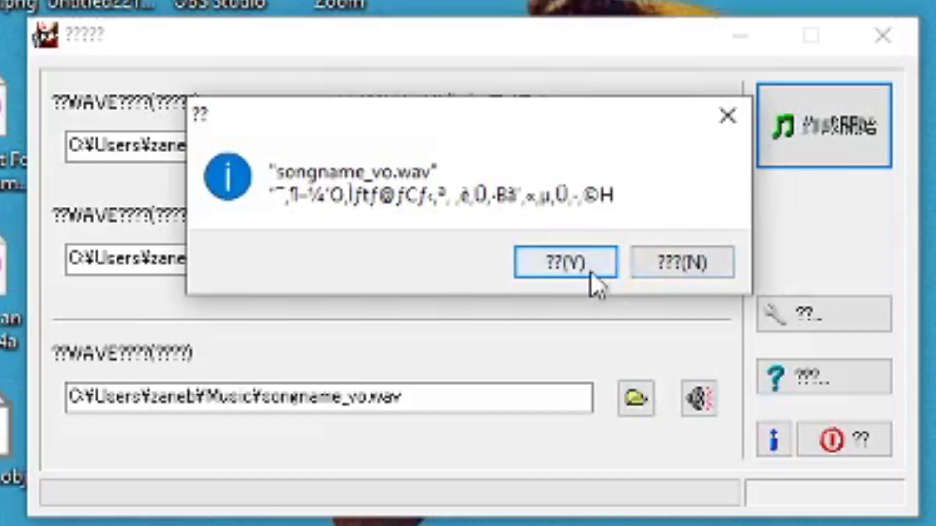
left_click(588, 263)
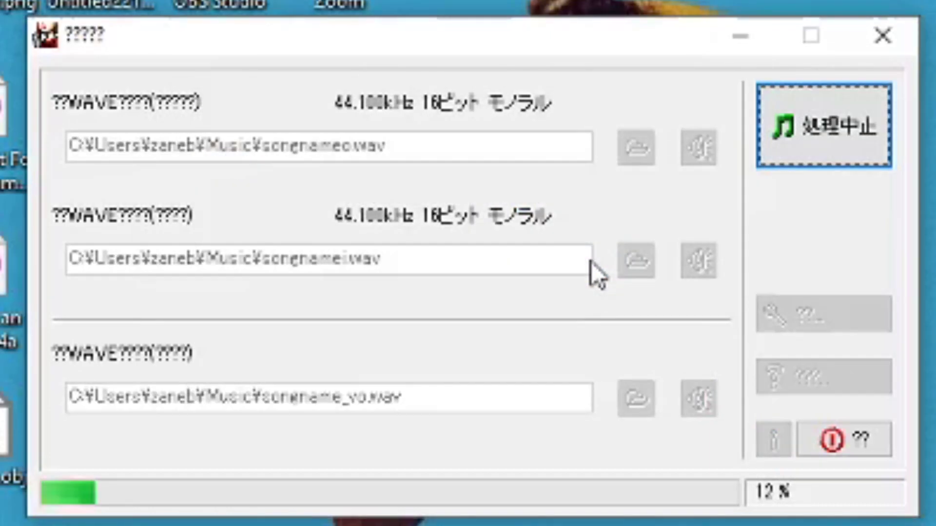